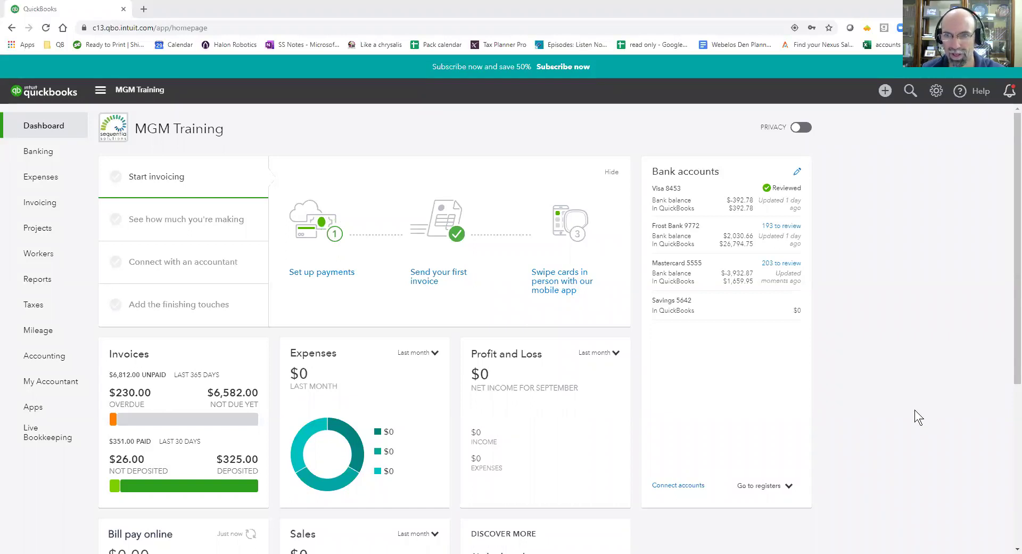
- Set the period of the dashboard's Sales chart to This year by month
scroll(915, 410, down, 2)
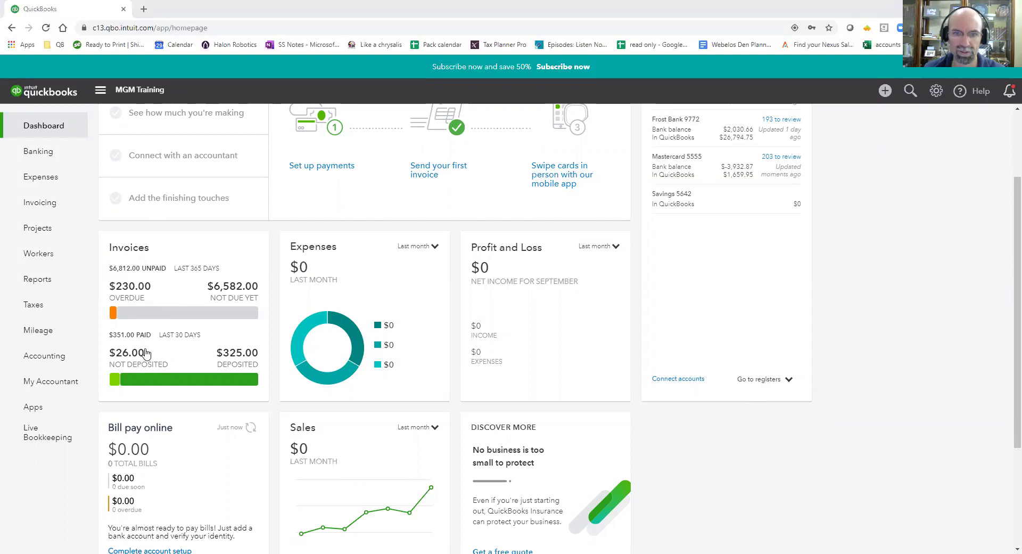
scroll(386, 445, down, 3)
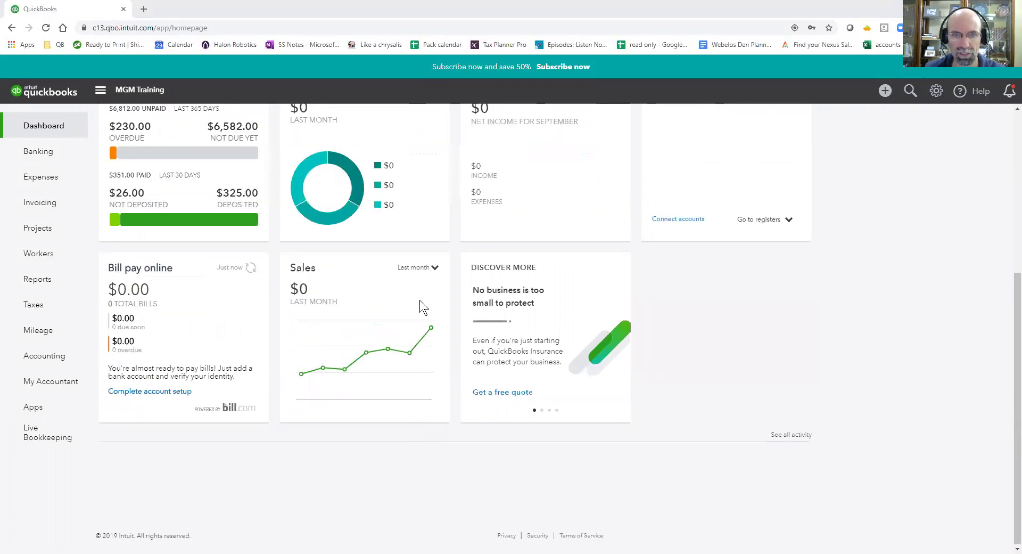
click(424, 267)
click(425, 267)
click(424, 267)
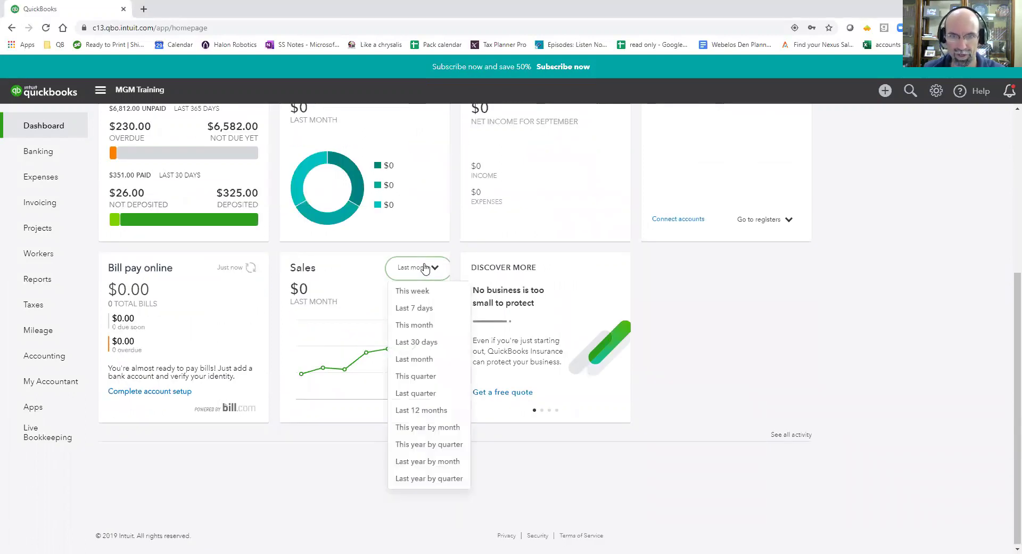
click(432, 427)
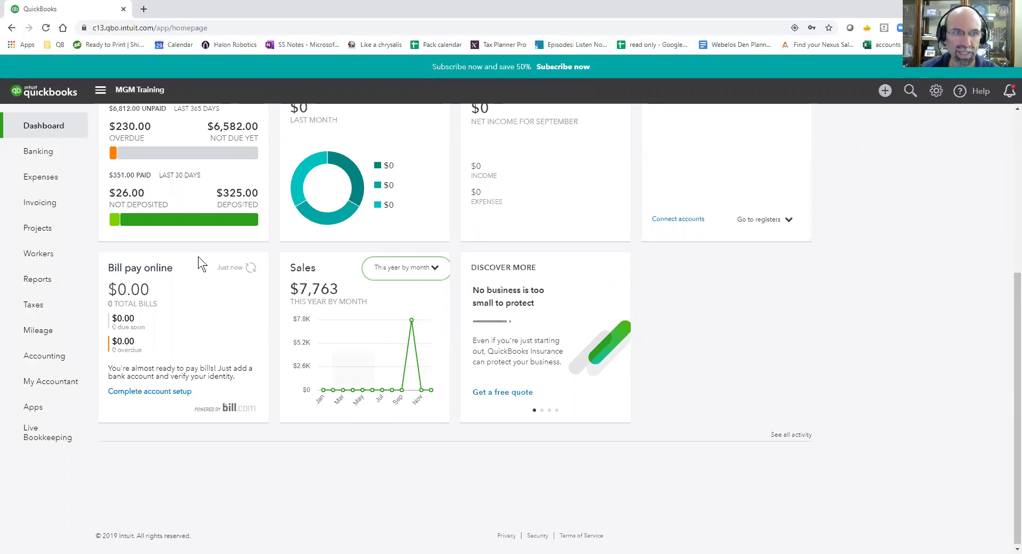
- Review the invoices list and the invoicing overview, including income over time, payment setup and shortcuts
mouse_move(43, 211)
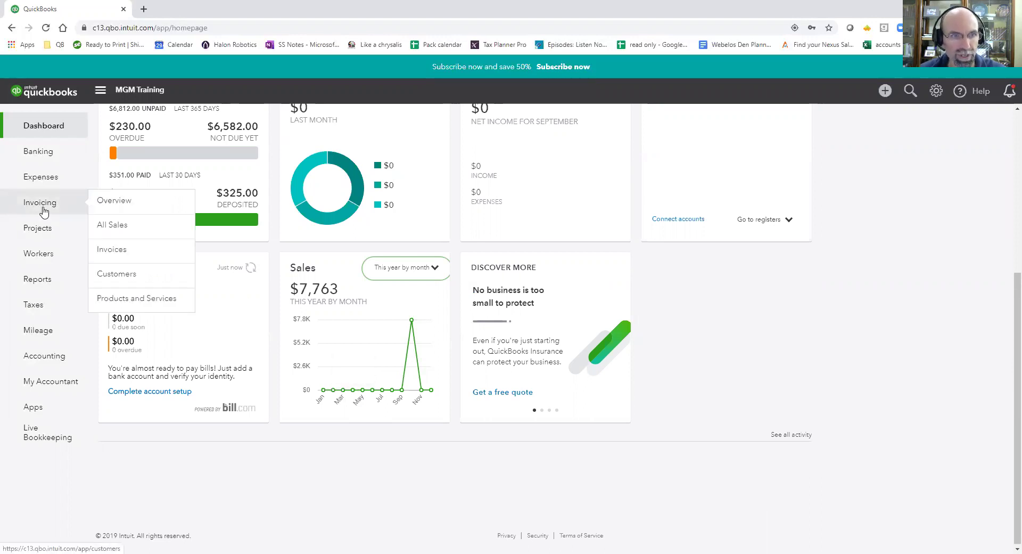
click(125, 251)
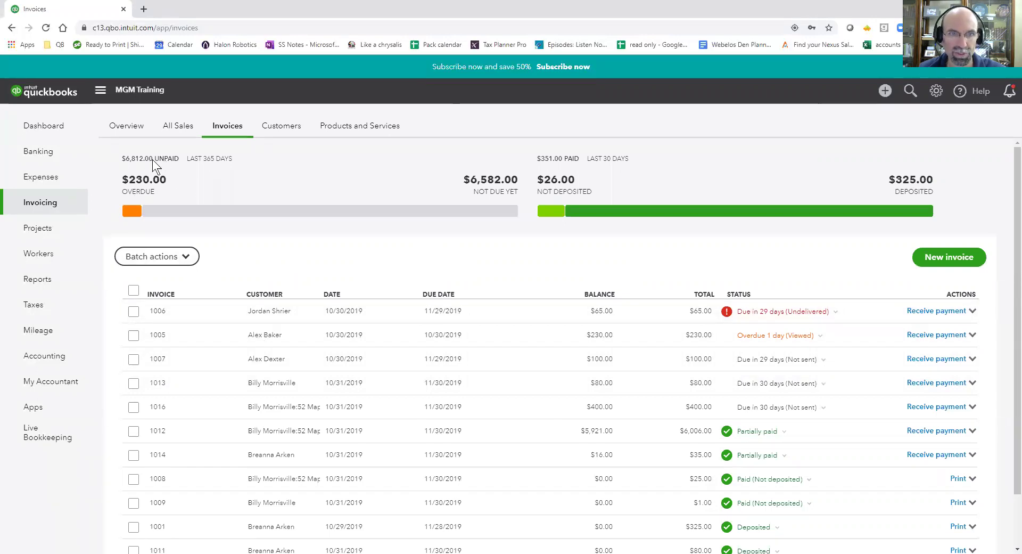
click(134, 129)
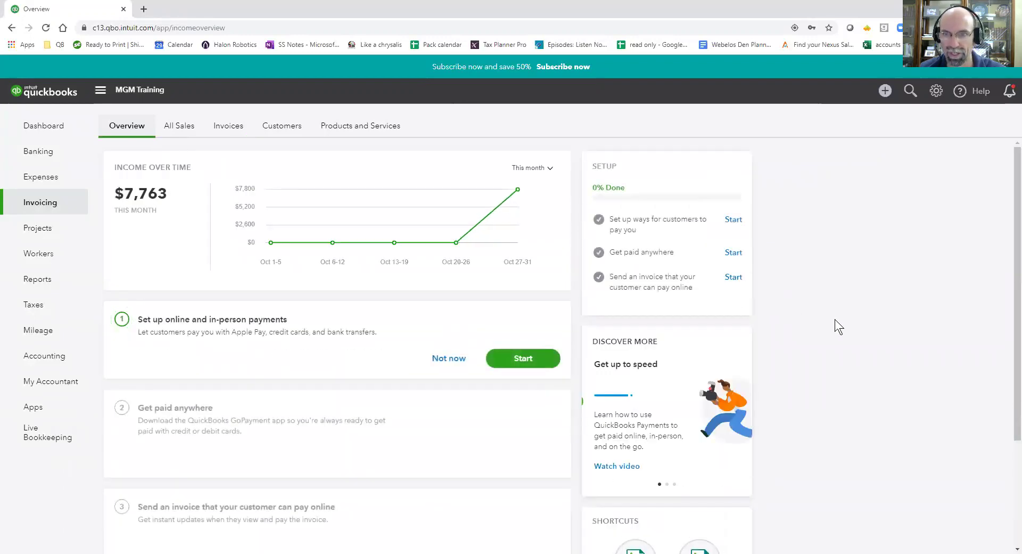
scroll(835, 319, down, 3)
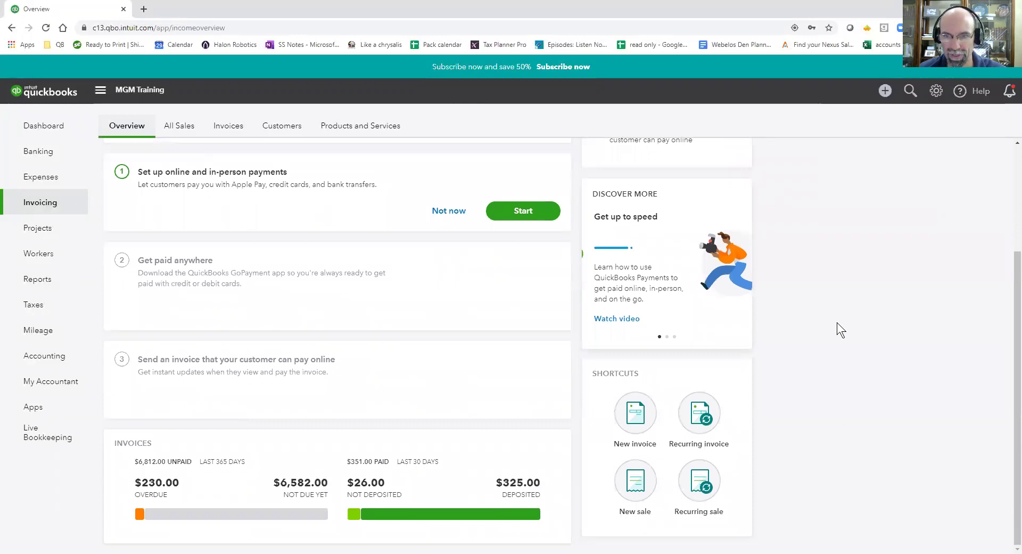
scroll(786, 460, up, 3)
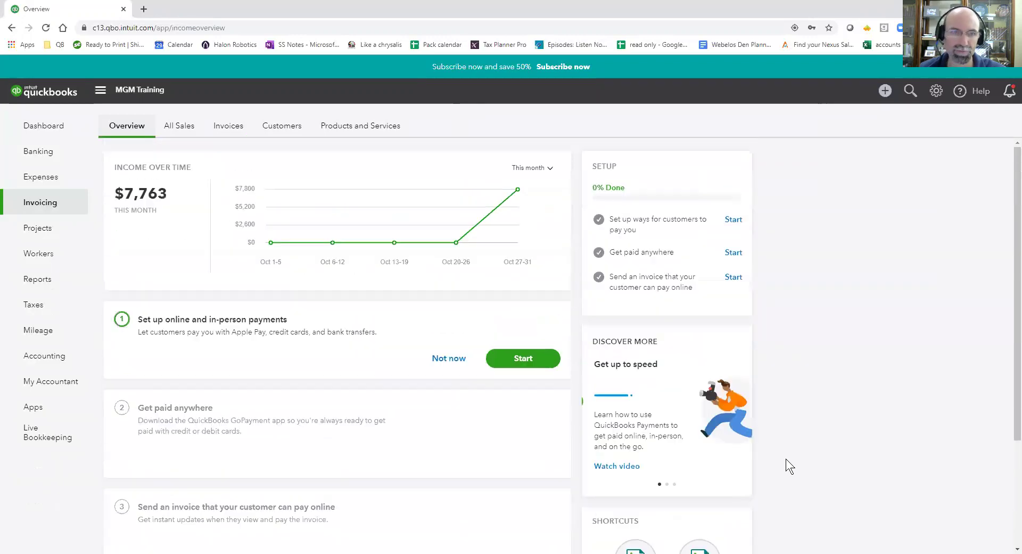
scroll(786, 459, down, 3)
scroll(785, 454, up, 3)
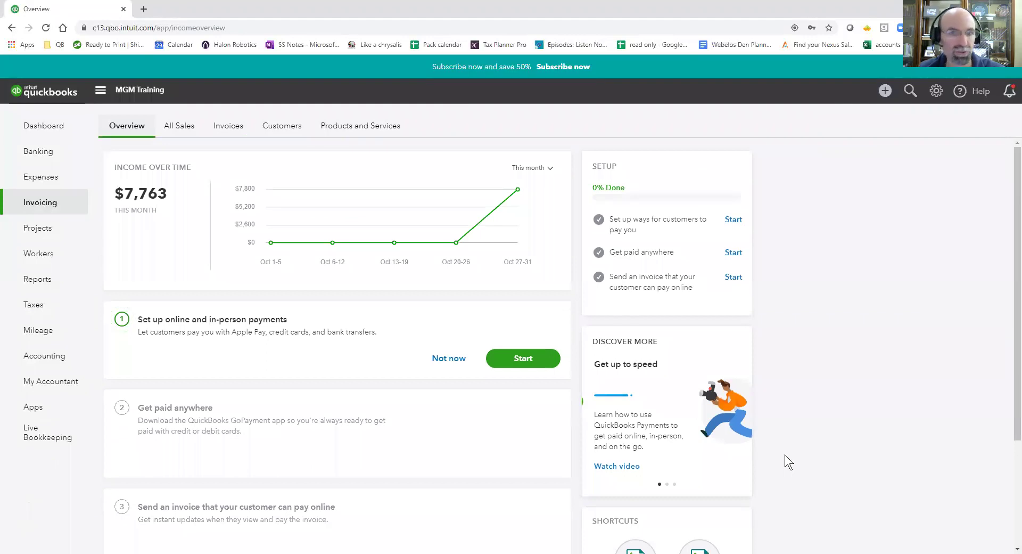
- Open the Accounts receivable aging summary report and run it with 7 days per aging period and 10 periods
click(54, 289)
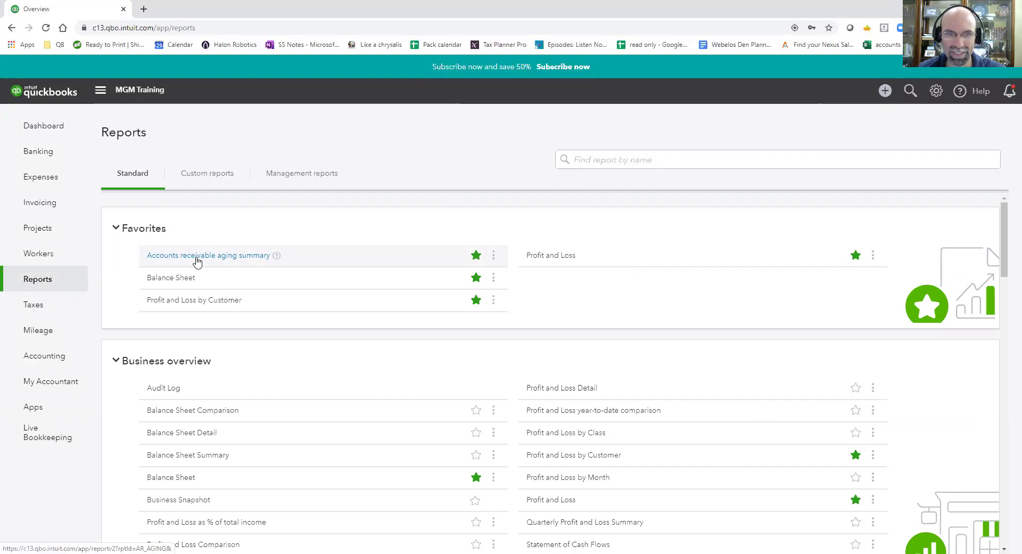
click(196, 256)
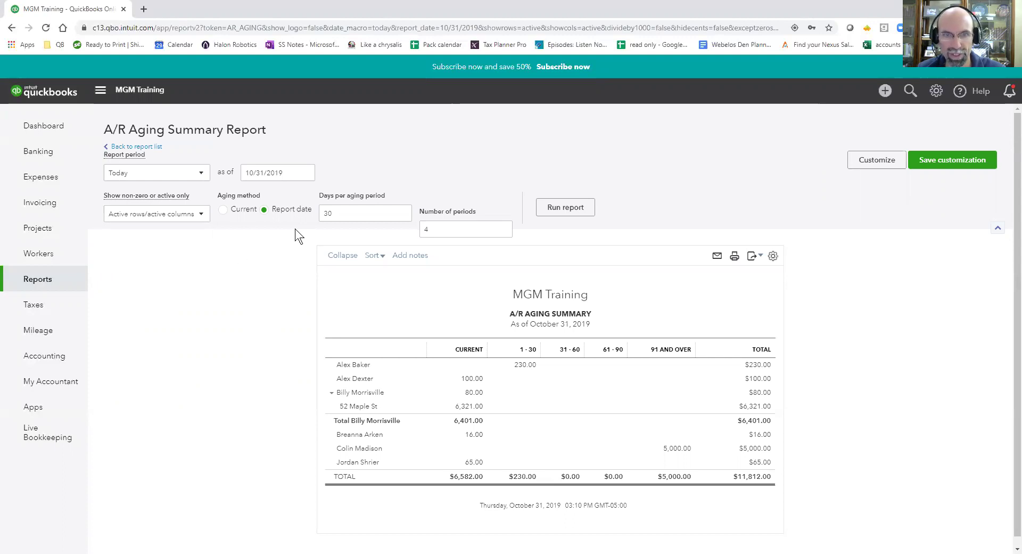
click(327, 211)
double_click(321, 213)
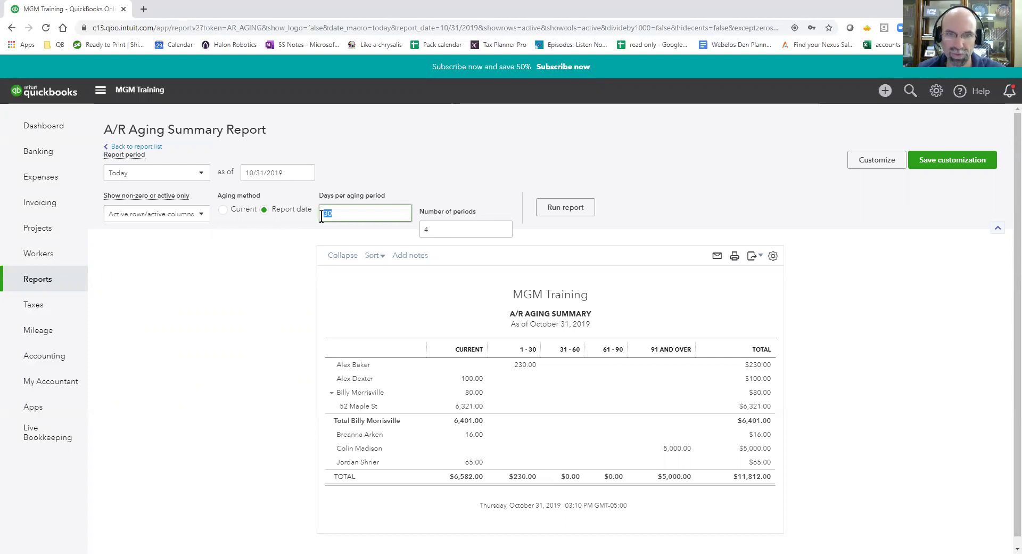
text(7)
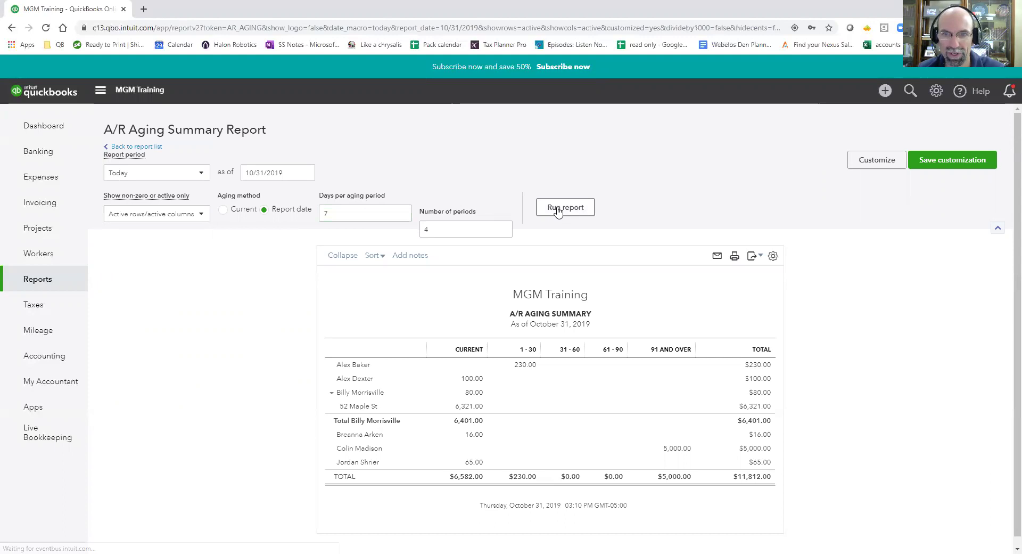
click(558, 208)
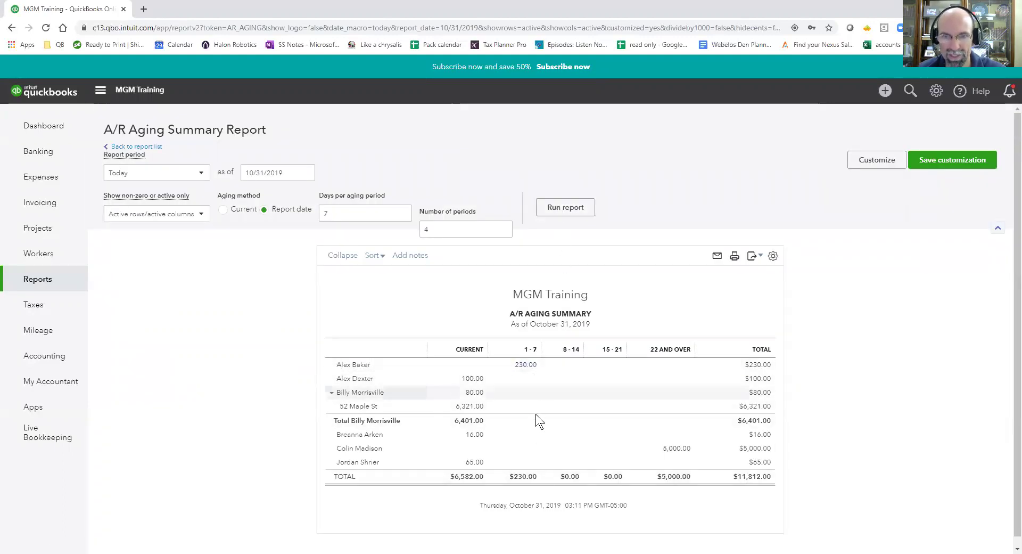
double_click(440, 229)
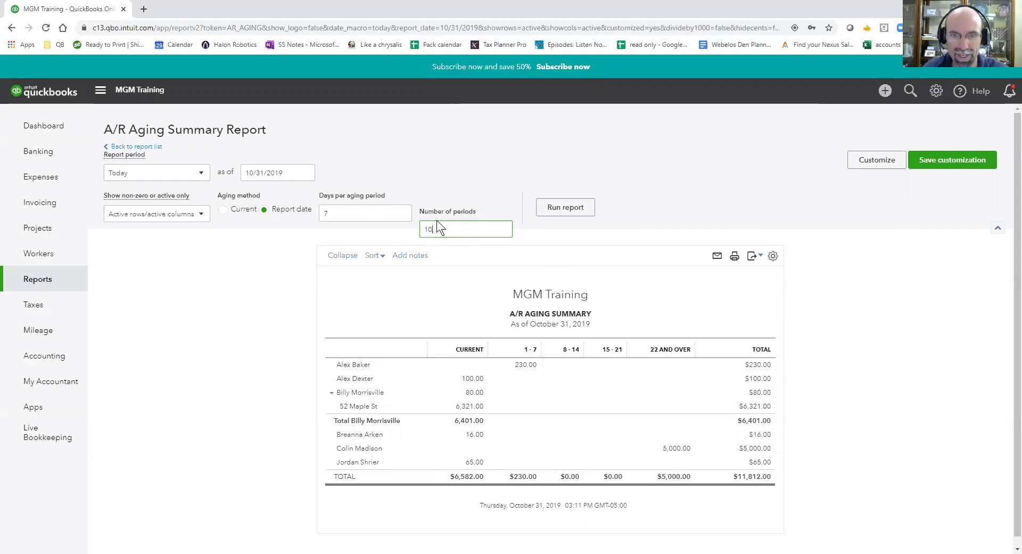
click(575, 208)
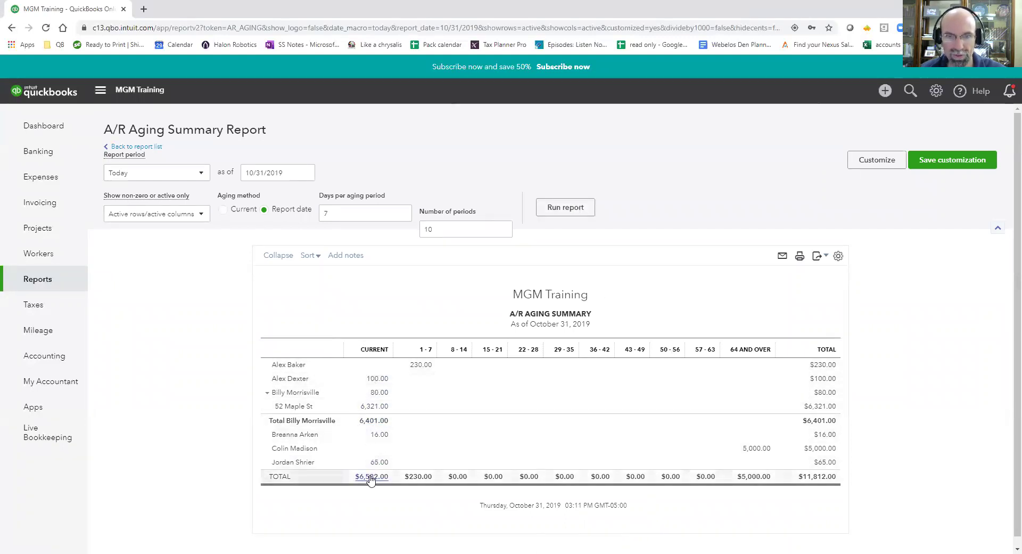
- Open the invoice behind the 1 - 7 days past due amount and email it to the customer again
click(421, 367)
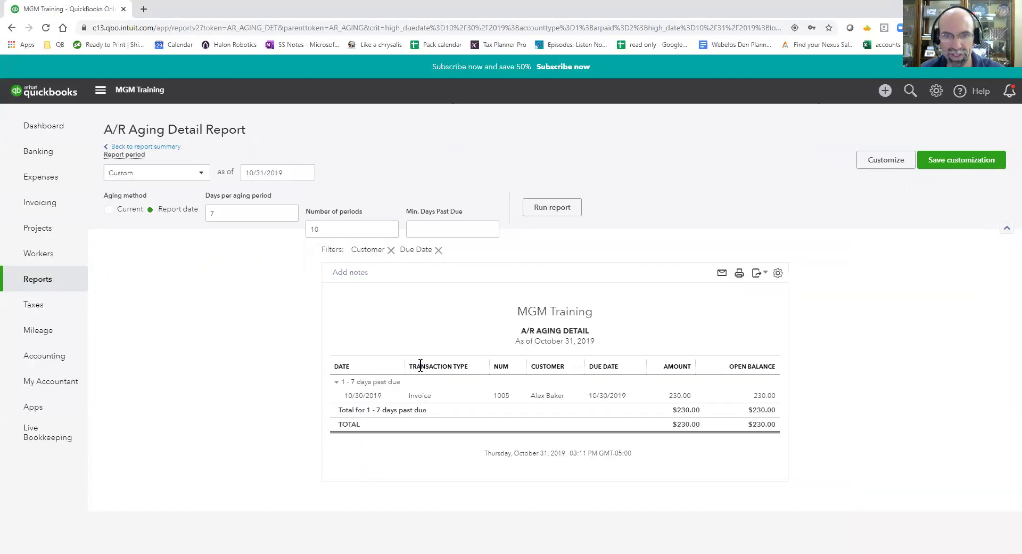
click(550, 395)
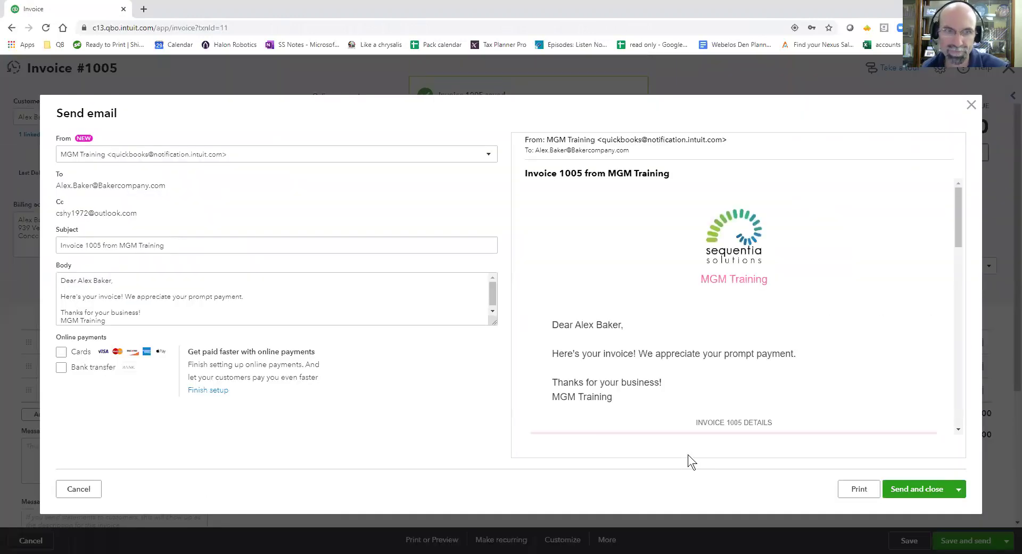
click(899, 490)
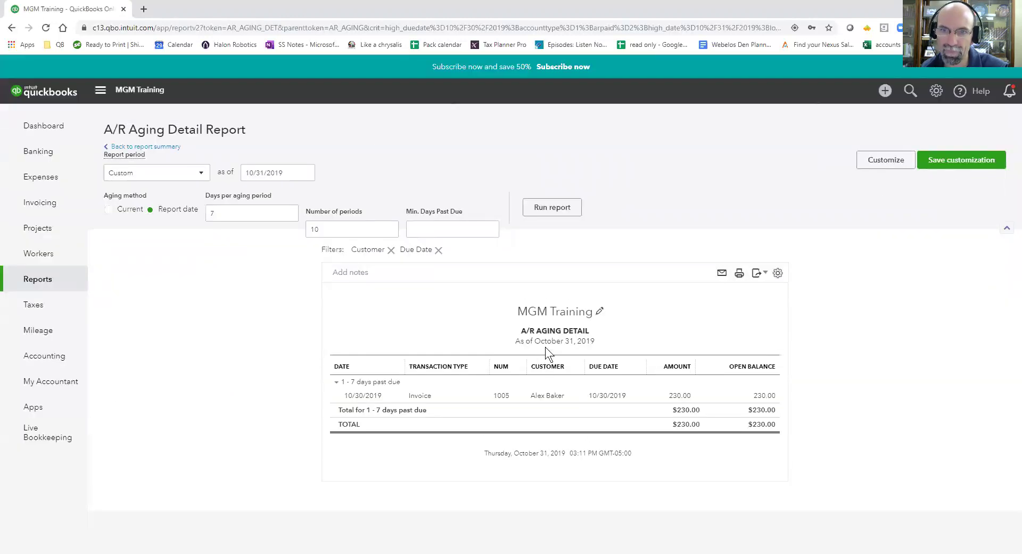
- Return to the aging summary and rerun it with 30 days per aging period and 4 periods
click(171, 147)
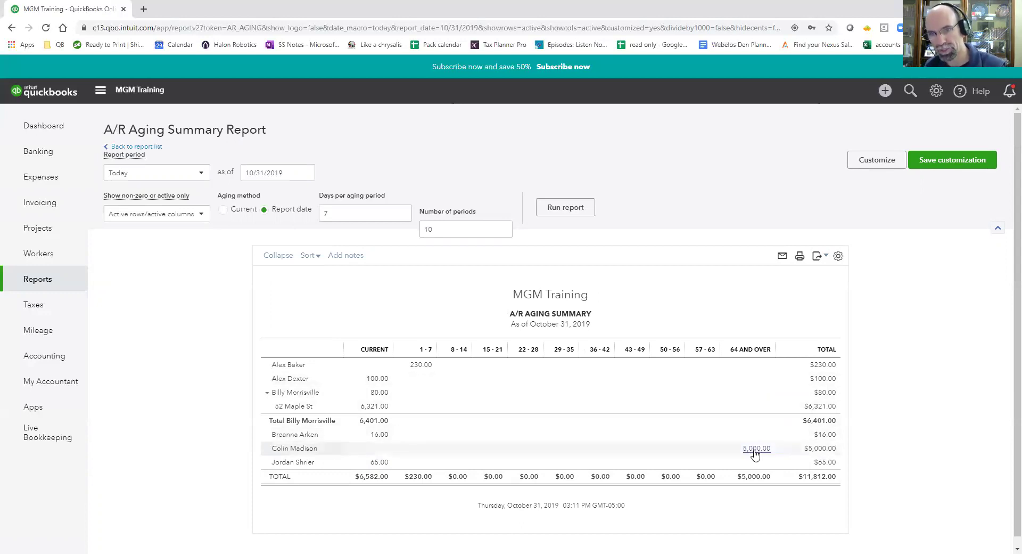
double_click(326, 213)
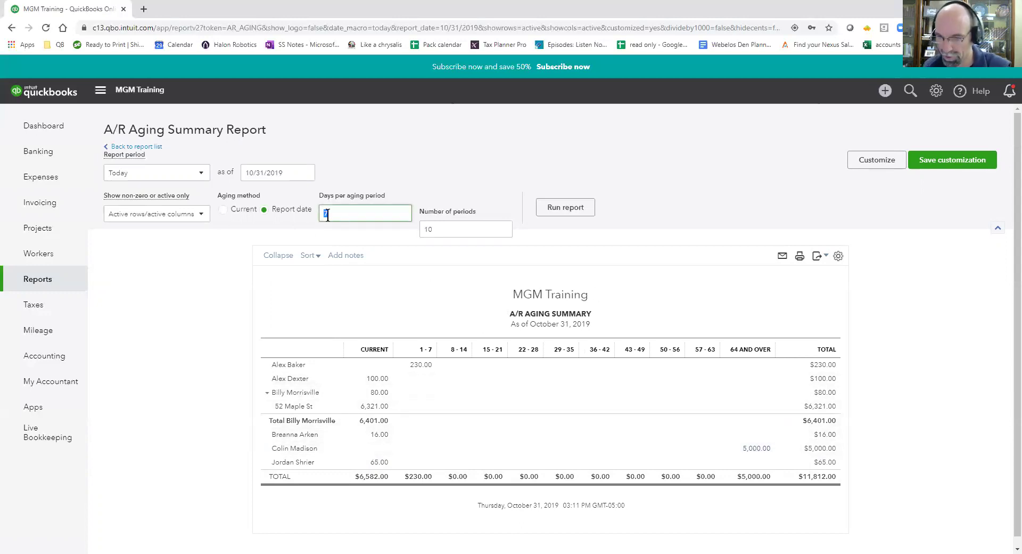
text(30)
double_click(421, 227)
text(4)
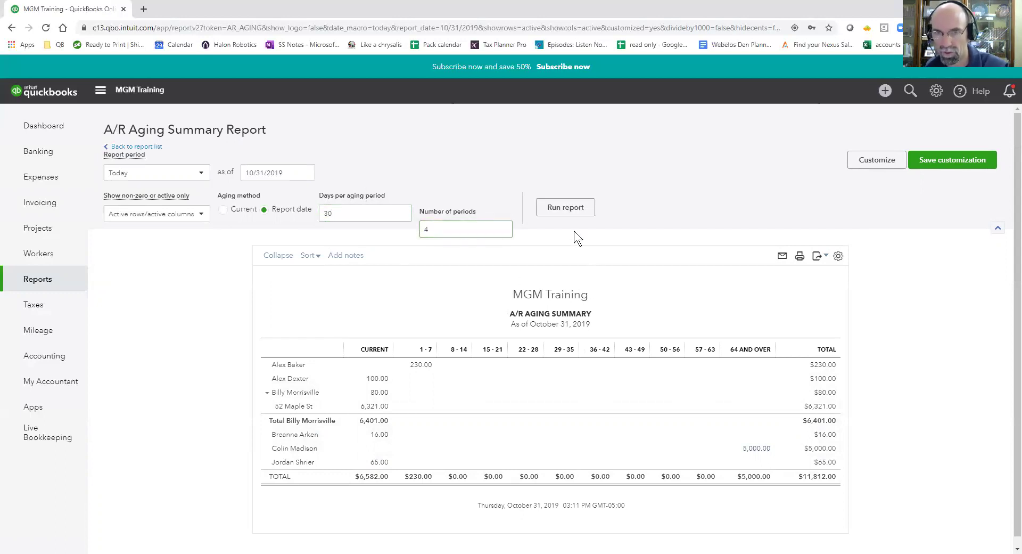
click(565, 207)
- Examine the invoice behind the 91 and over amount, checking its date, terms and due date, and return to the report
click(678, 449)
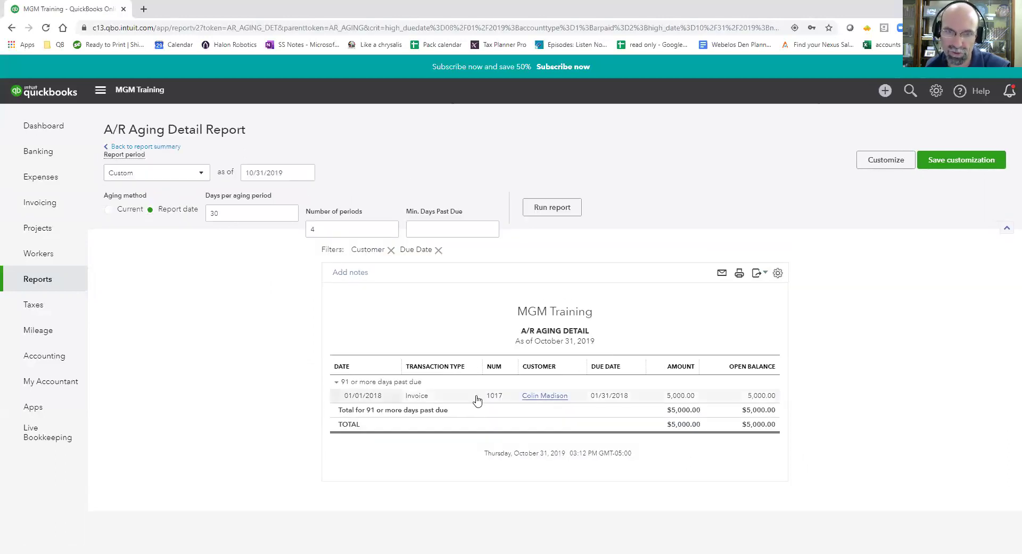
click(372, 397)
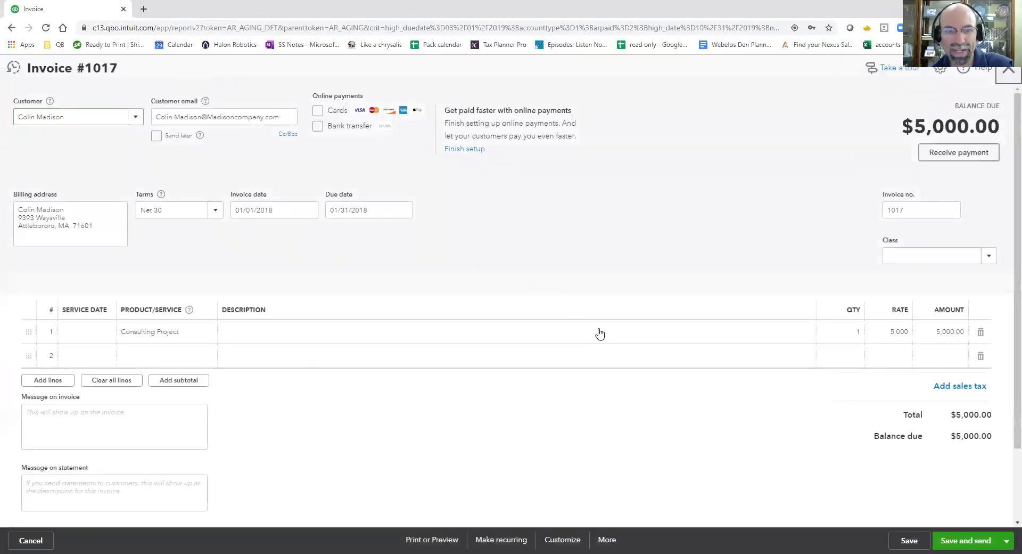
scroll(601, 333, down, 3)
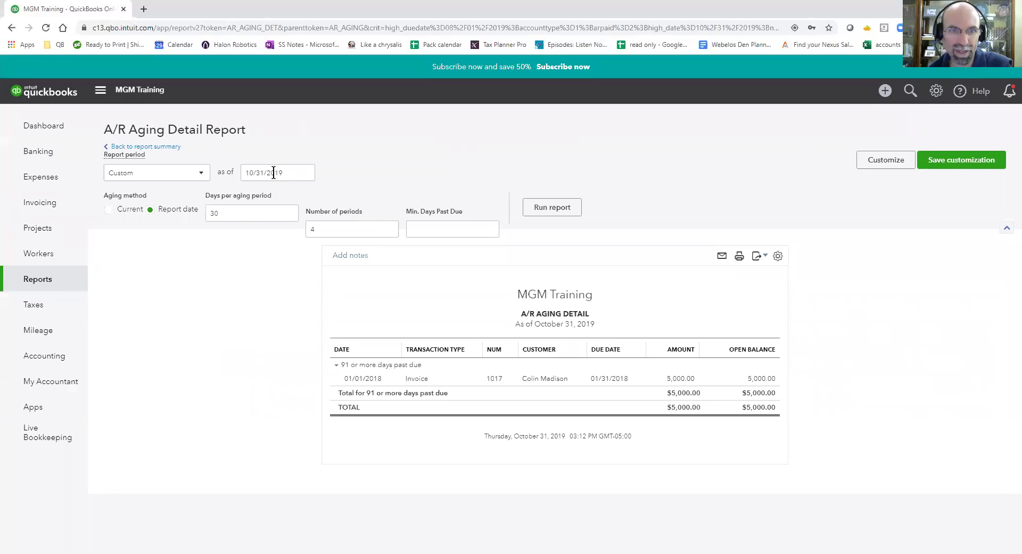
- Run the A/R Aging Detail report as of 01/01/2018
click(293, 173)
click(305, 172)
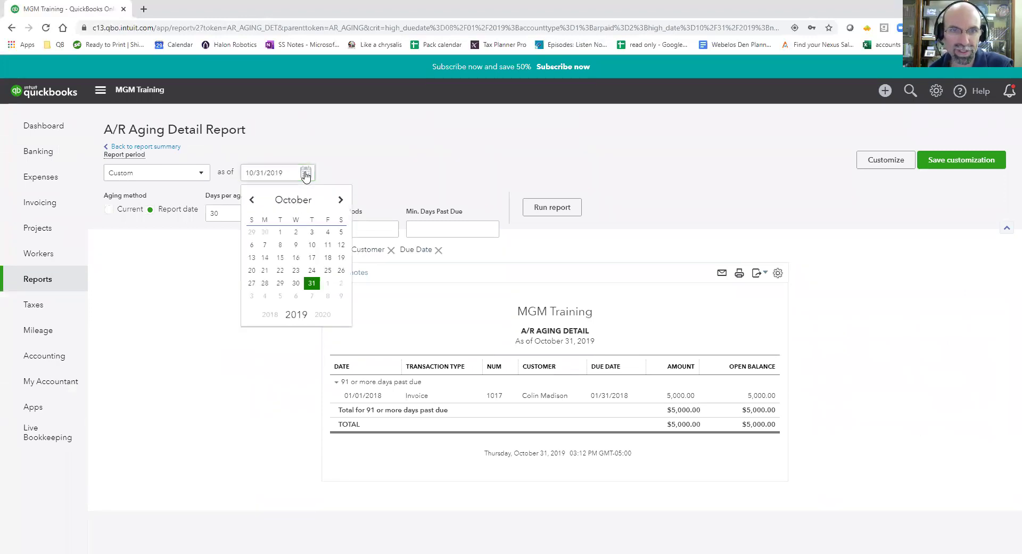
click(252, 204)
click(269, 314)
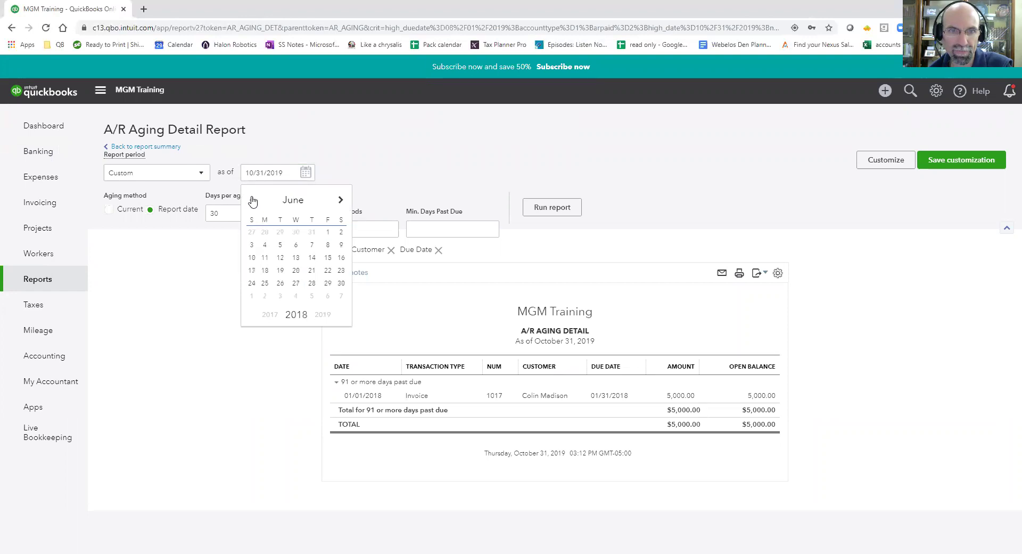
click(252, 200)
click(252, 200)
click(252, 199)
click(252, 199)
click(252, 200)
click(252, 199)
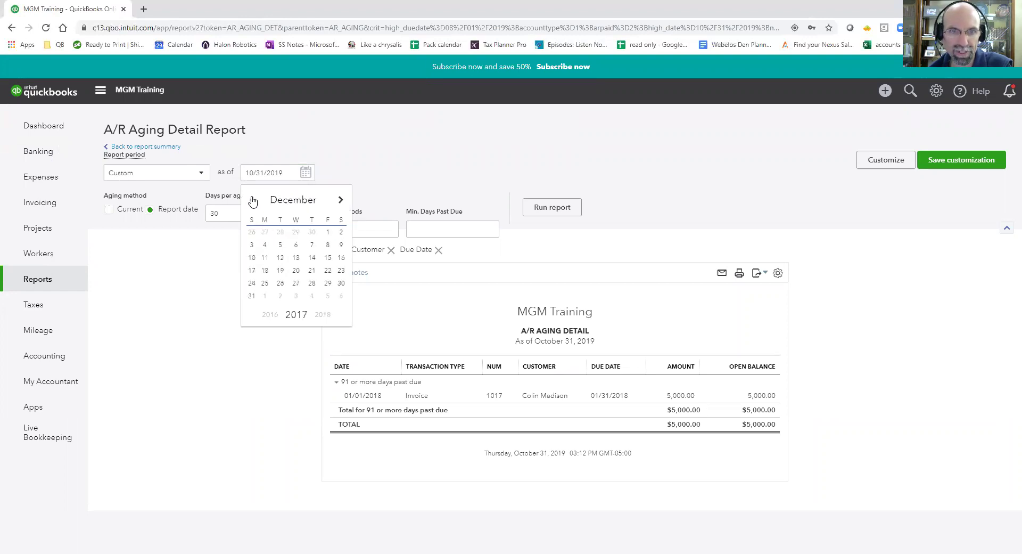
click(340, 200)
click(265, 232)
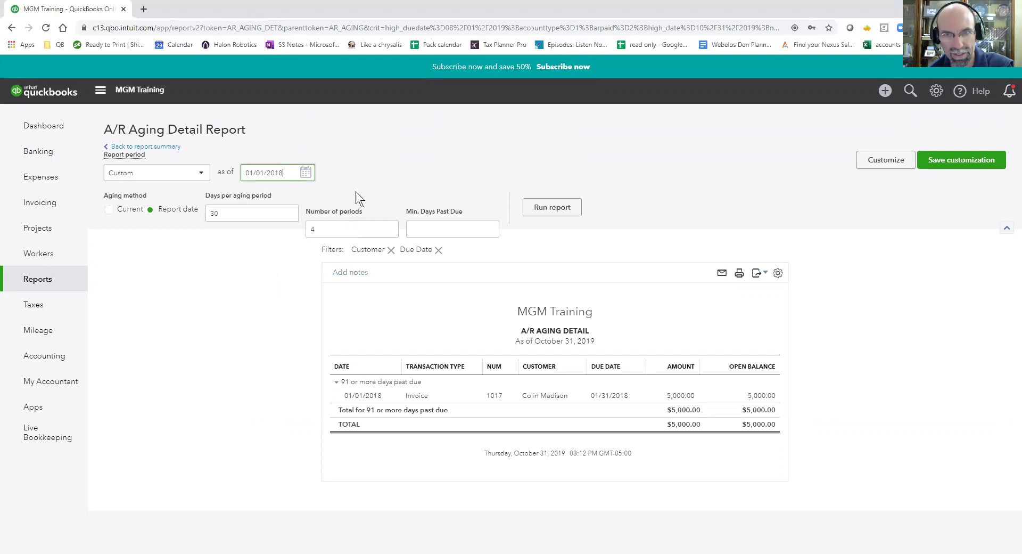
click(564, 214)
- Reopen the Accounts receivable aging summary from the report list and set its as-of date to 01/01/2018
click(144, 147)
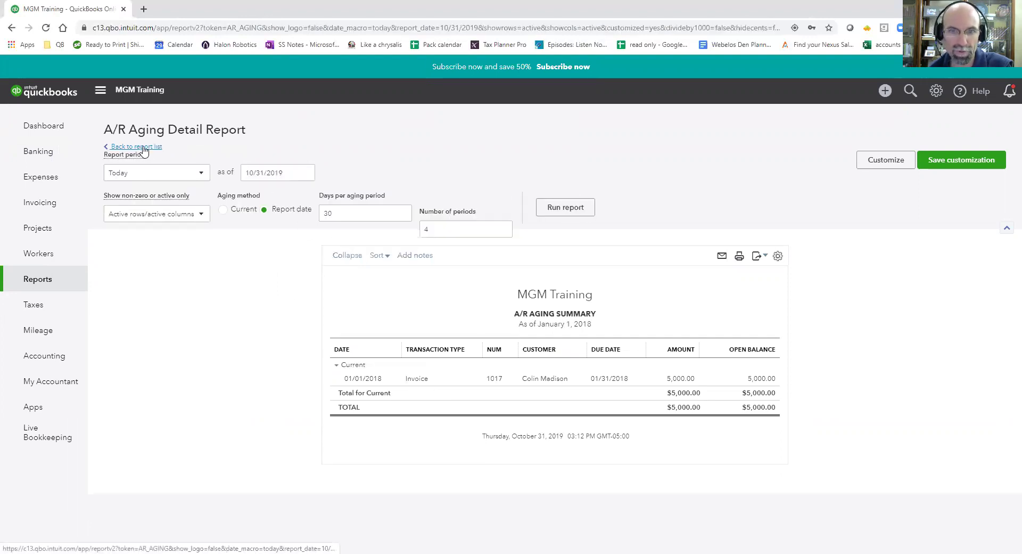
click(143, 147)
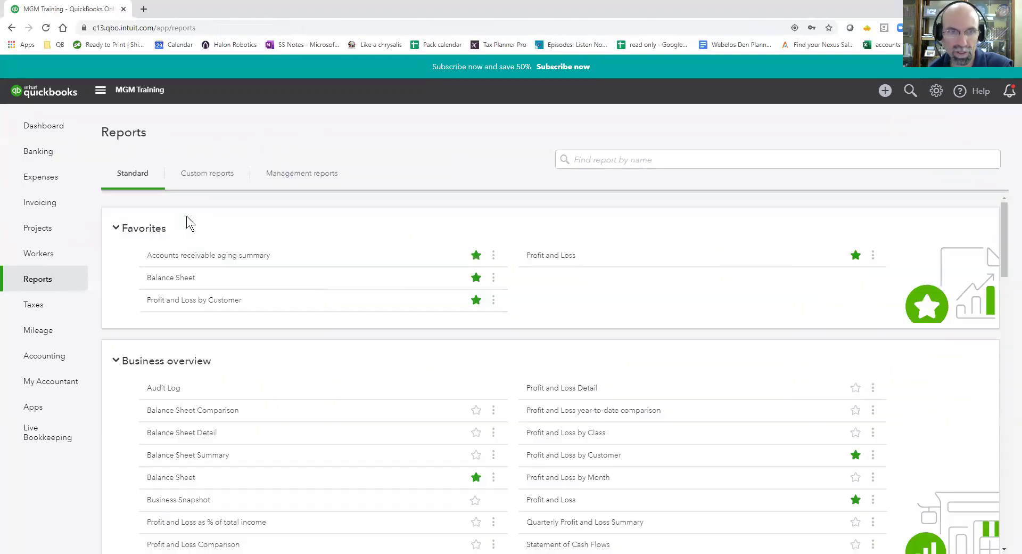
click(199, 255)
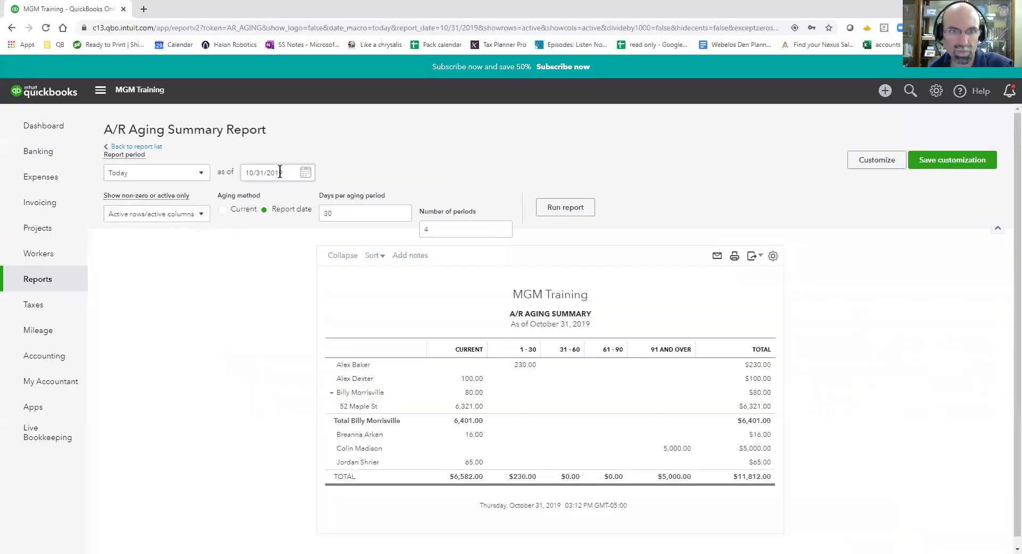
drag(246, 172, 280, 170)
text(01012018)
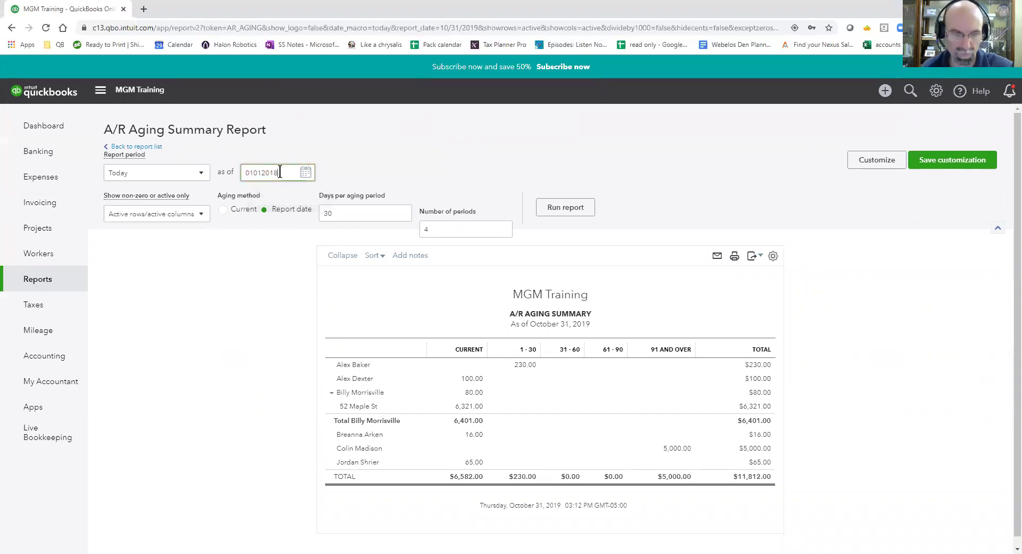
key(Tab)
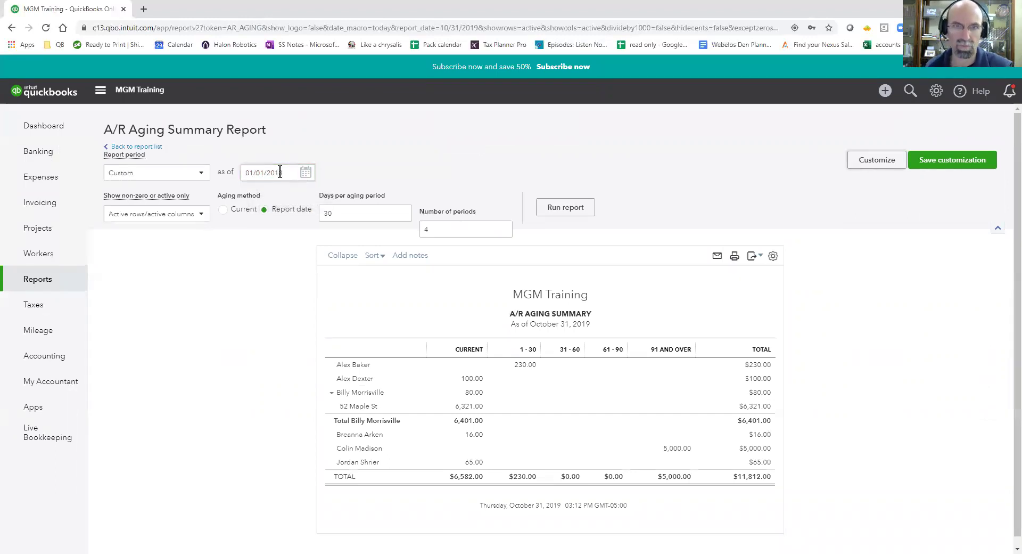
- Run the A/R Aging Summary as of 01/01/2018, and rerun it as of 02/14/2018
click(567, 207)
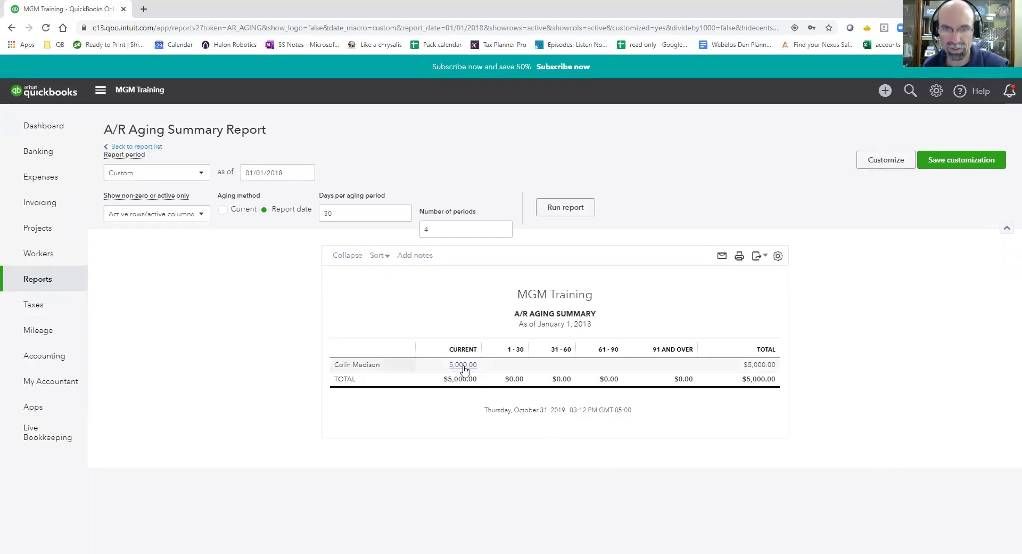
click(306, 172)
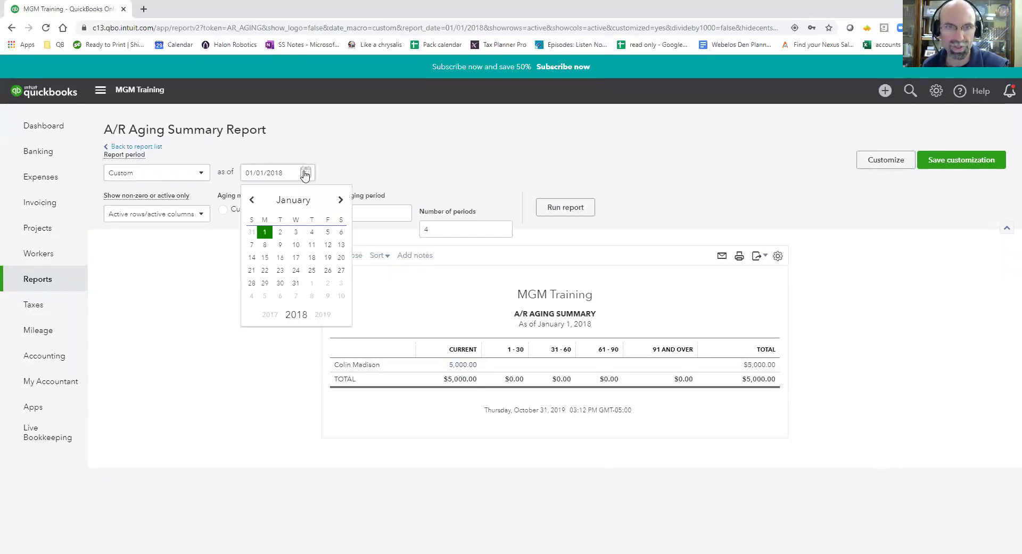
click(340, 200)
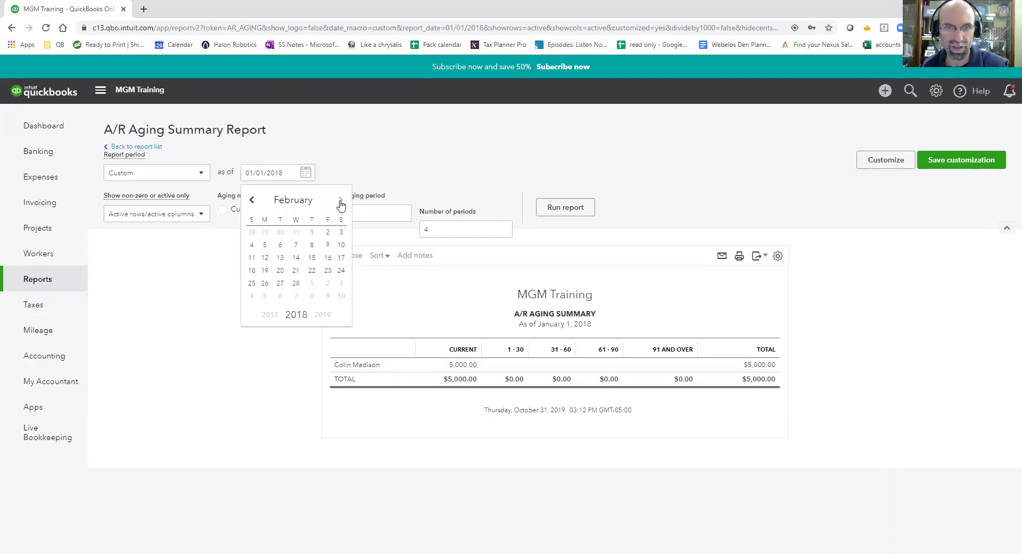
click(297, 258)
click(572, 213)
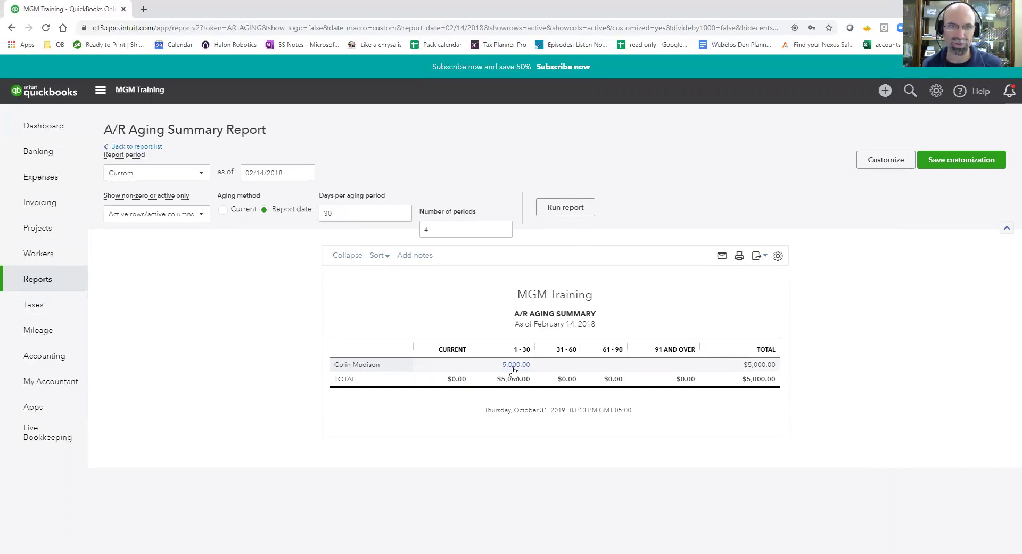
- Set the aging summary's as-of date to 10/31/2019 and rerun it to check the overall total
click(290, 173)
triple_click(290, 173)
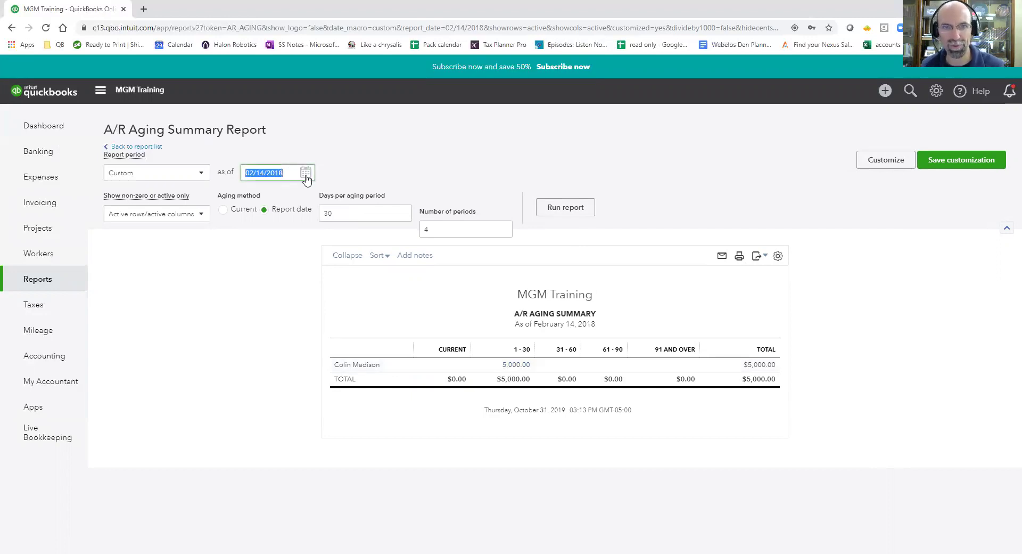
key(t)
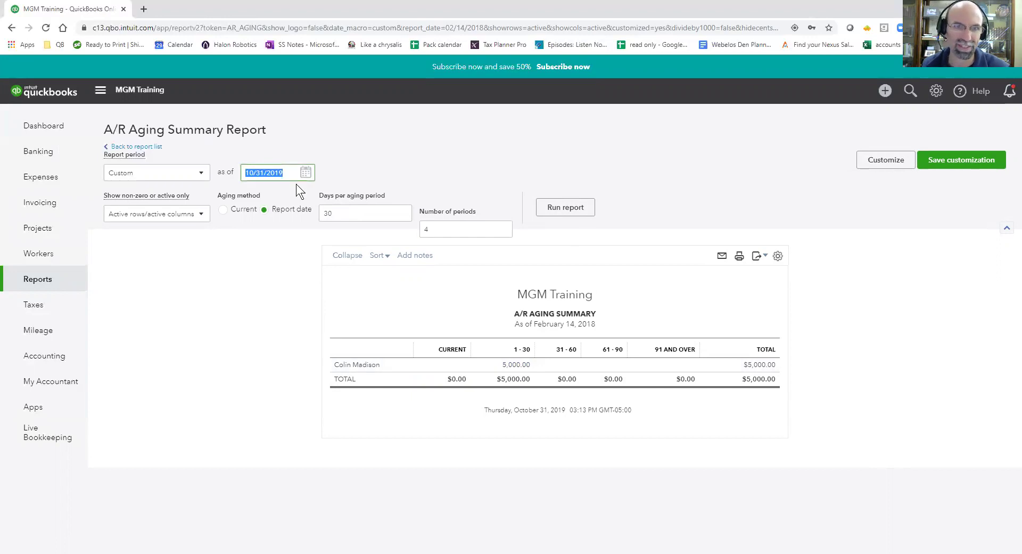
click(566, 208)
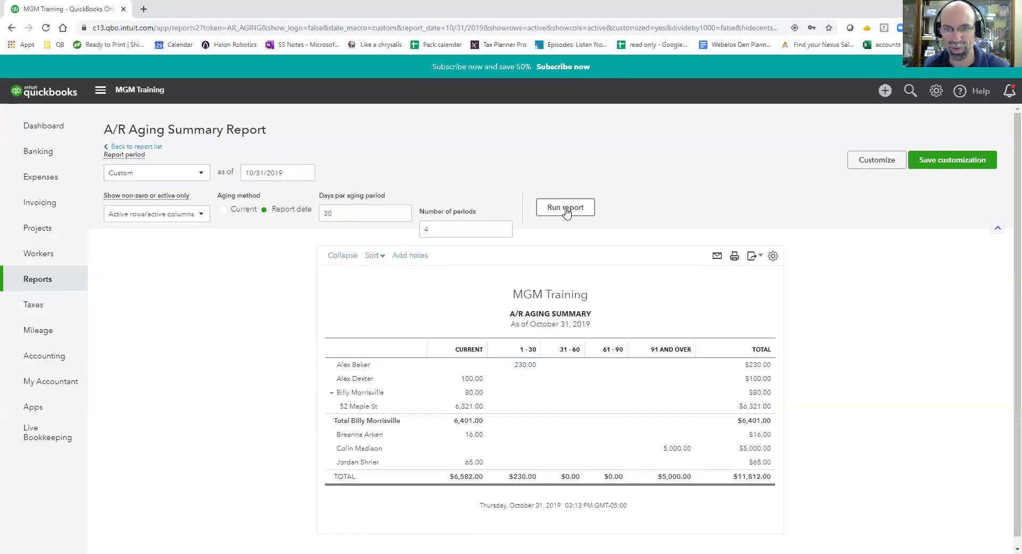
click(760, 479)
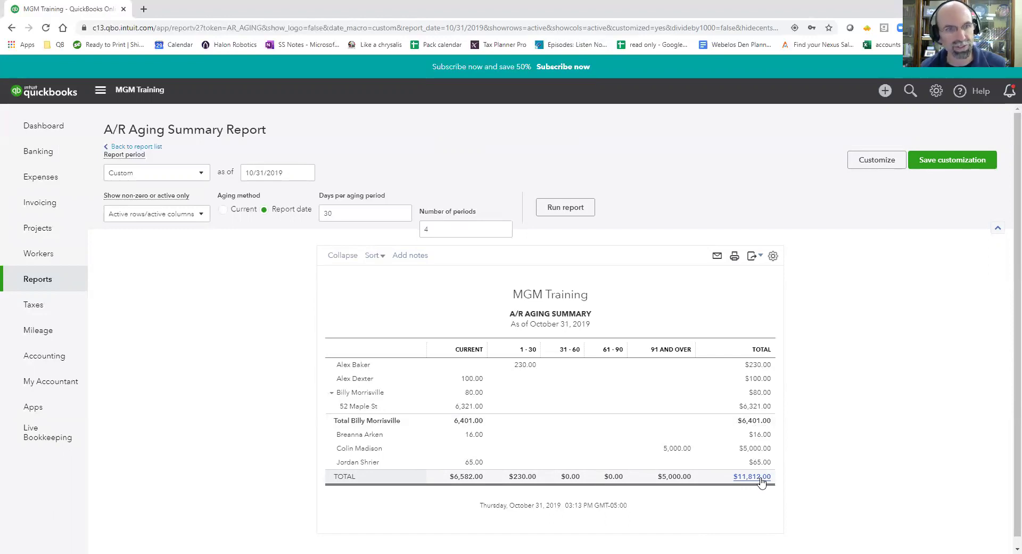
- Open the Balance Sheet report and examine its Accounts Receivable, total assets, liabilities and equity lines
click(51, 288)
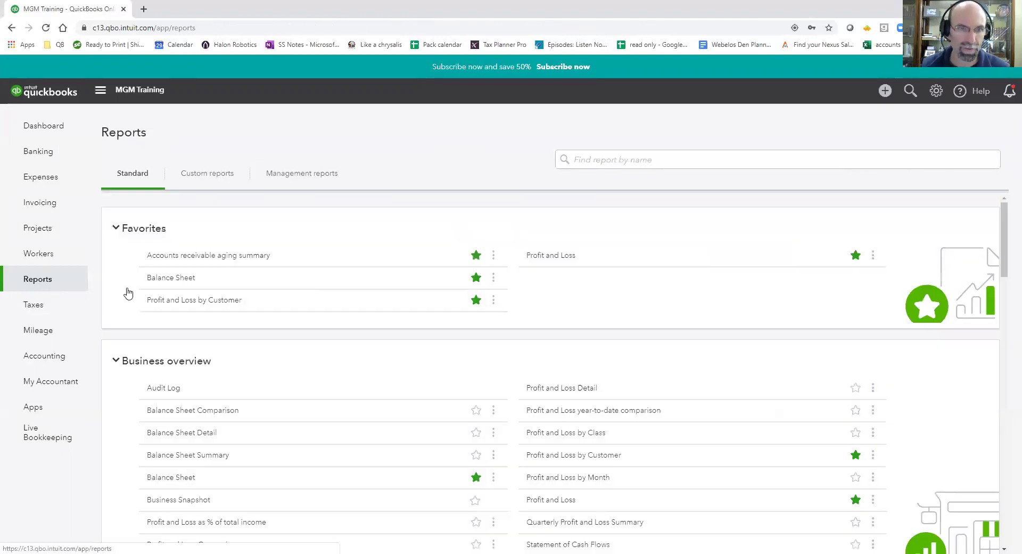
click(173, 281)
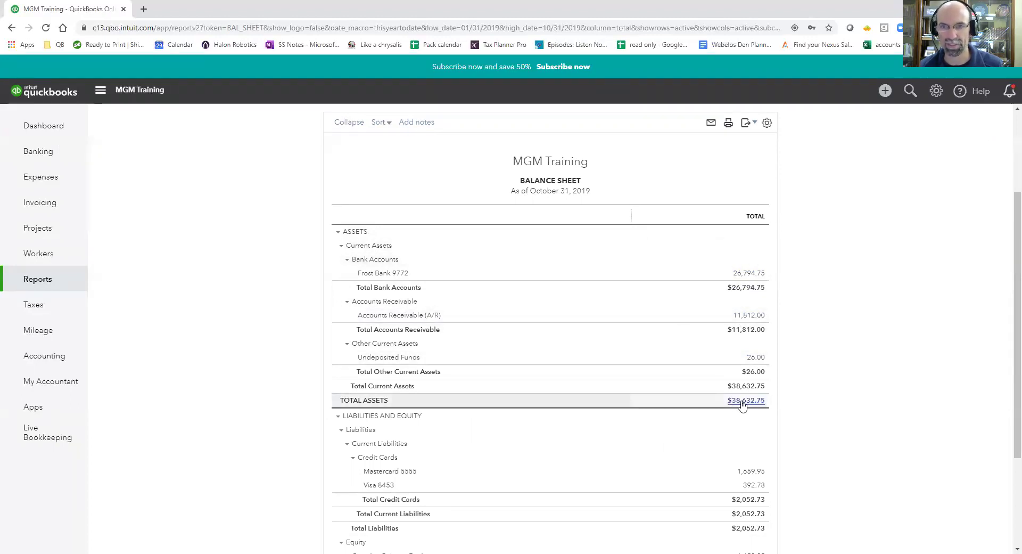
scroll(843, 416, down, 3)
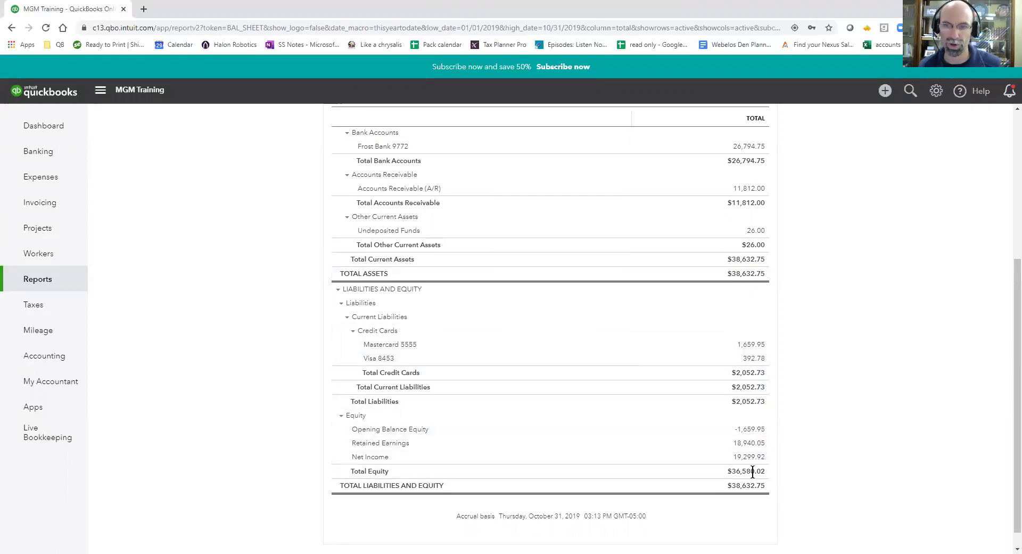
scroll(835, 474, up, 2)
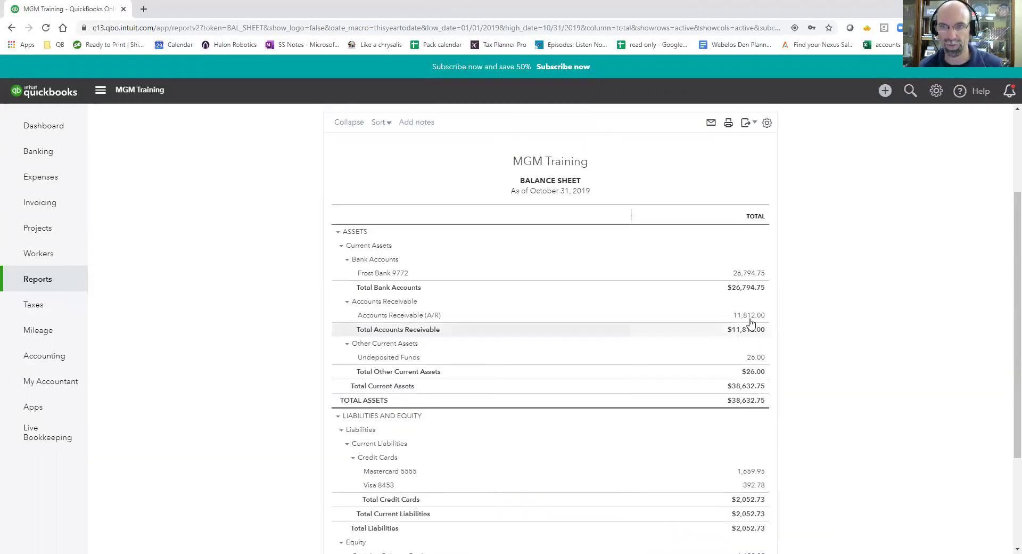
scroll(740, 314, down, 1)
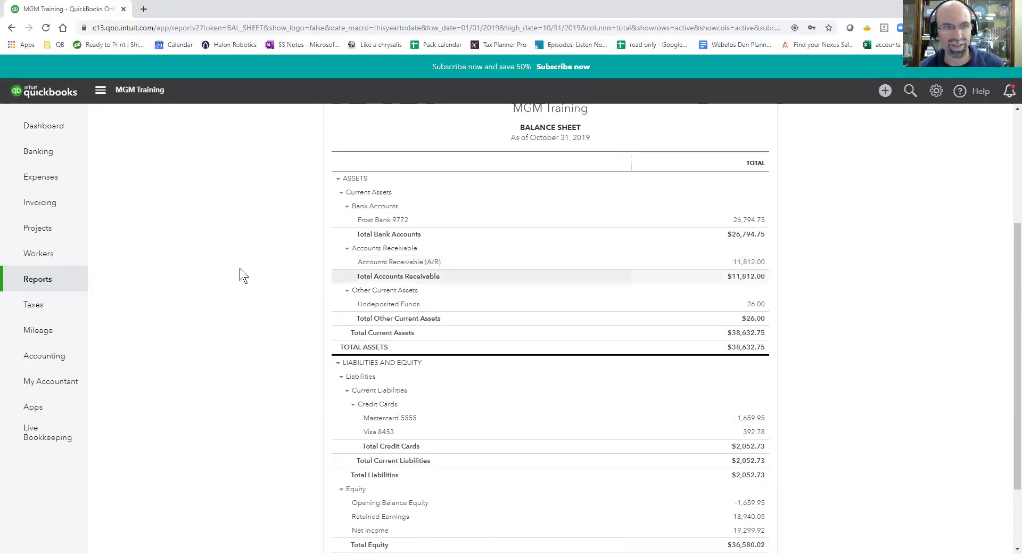
- Open the Profit and Loss report from the report list and run it for All Dates
click(50, 280)
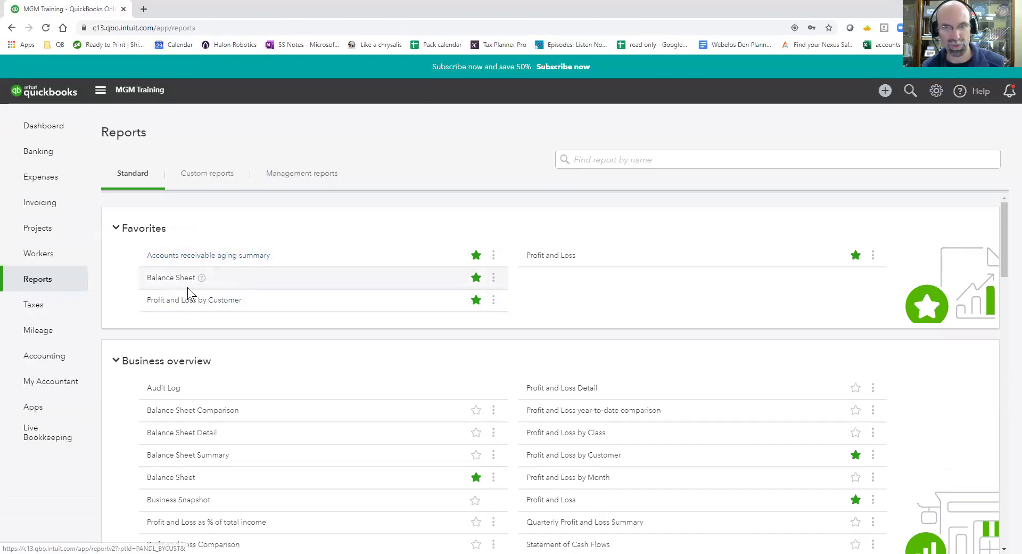
click(551, 255)
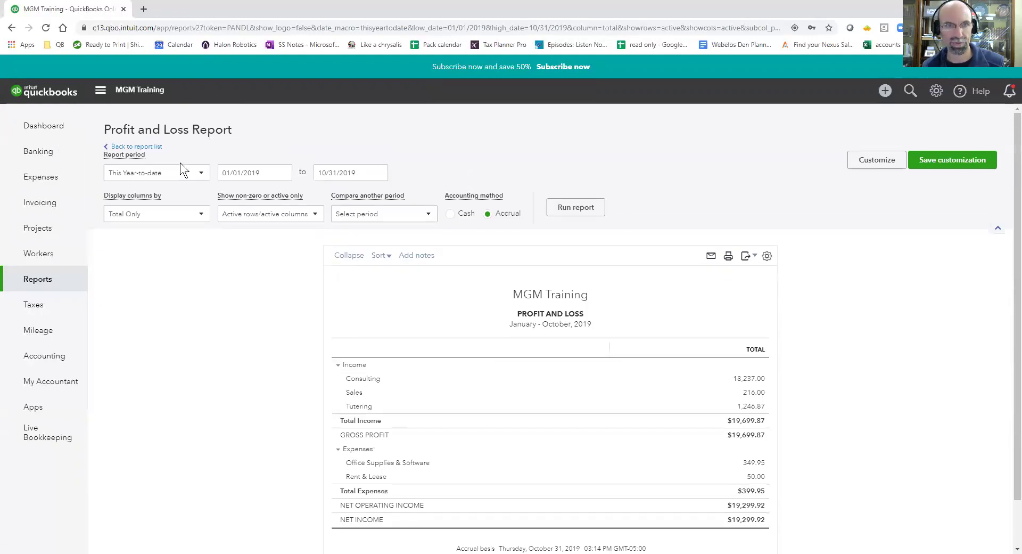
click(181, 174)
click(142, 193)
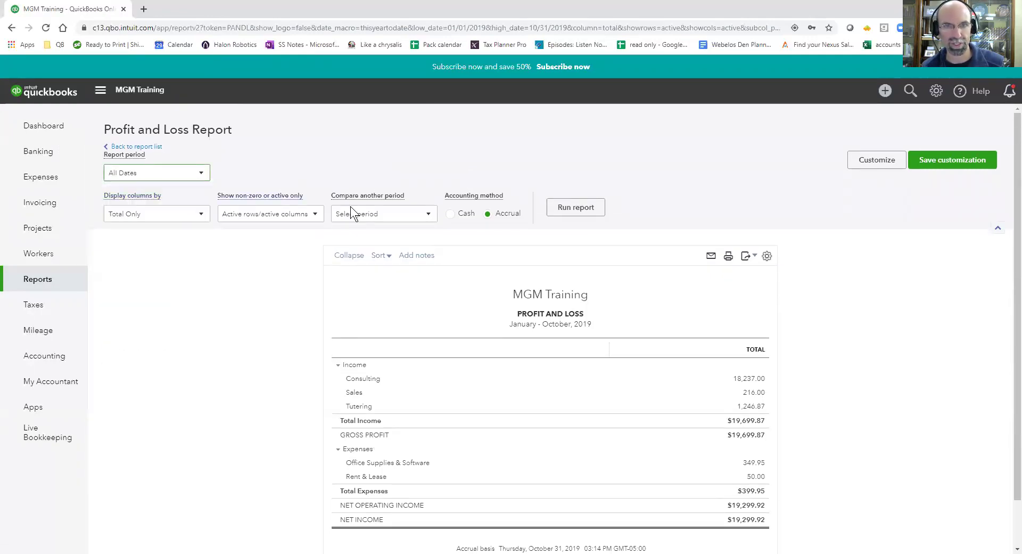
click(568, 209)
scroll(565, 203, down, 2)
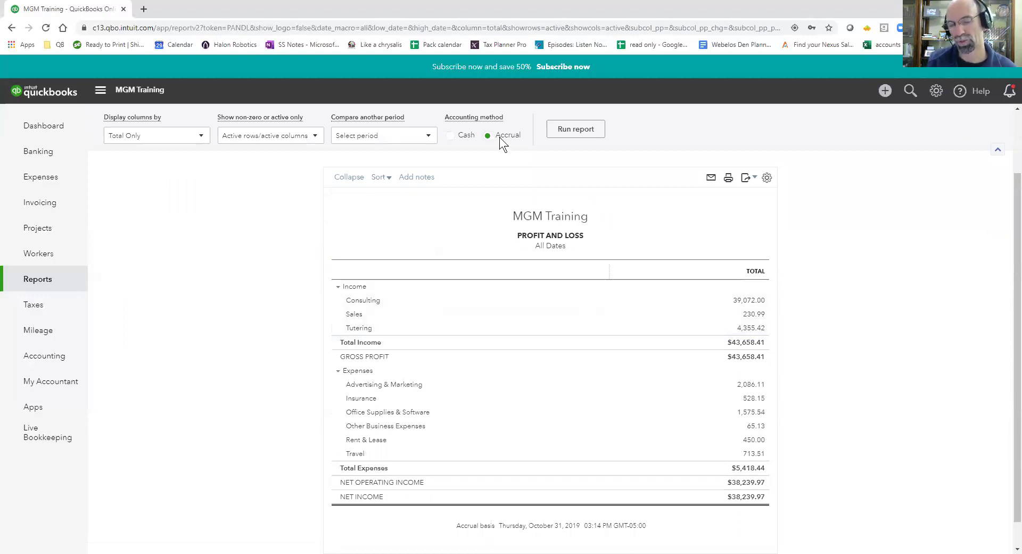
- Switch the Profit and Loss report's accounting method to Cash and rerun it
click(448, 136)
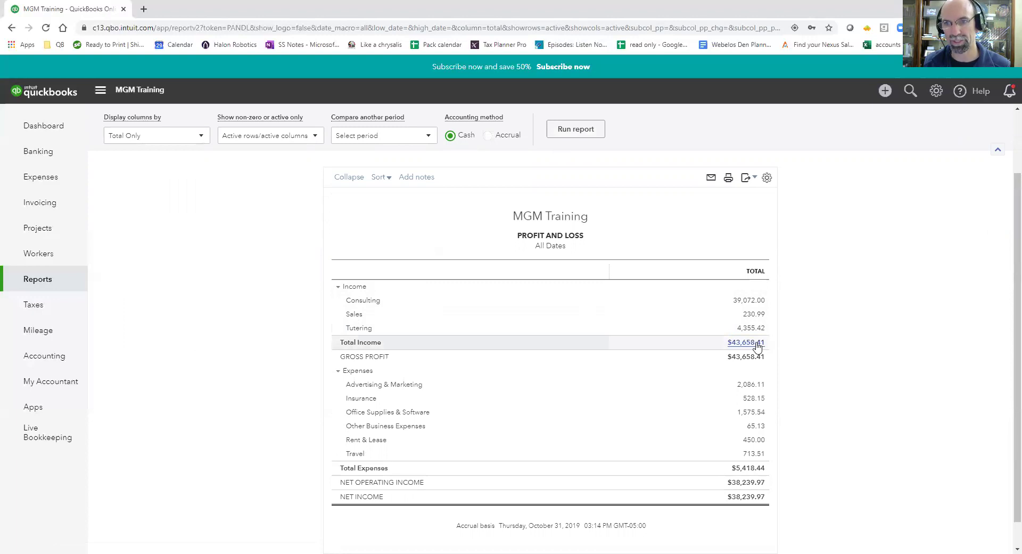
click(566, 130)
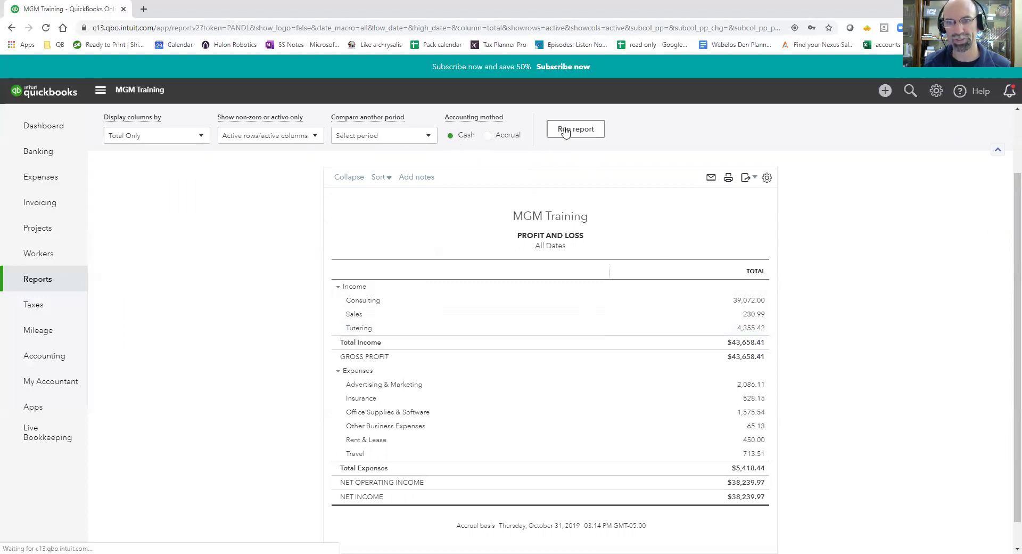